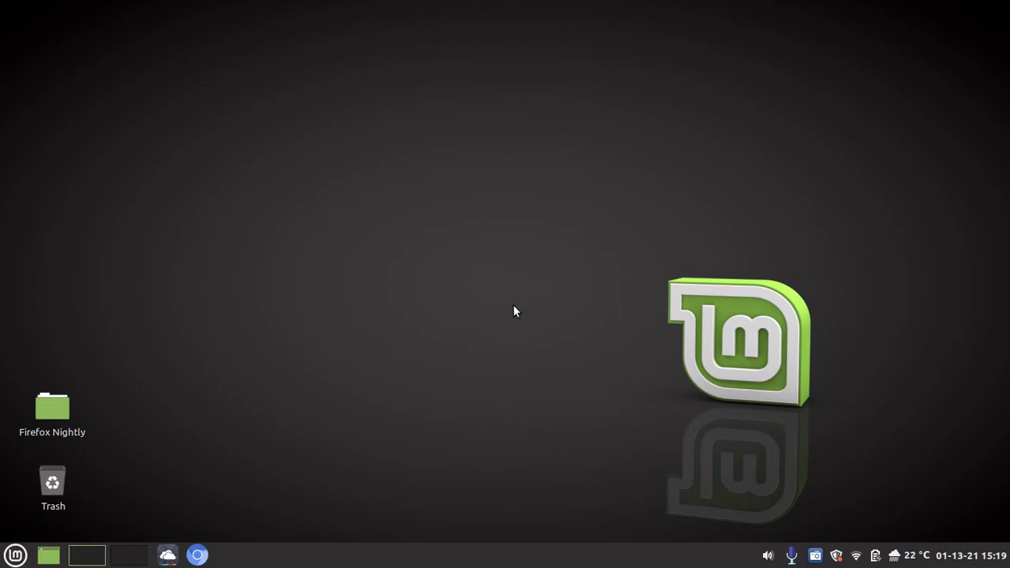
Open the desklet manager from the desktop, browse the downloadable desklets by popularity, and return to the installed ones
right_click(434, 161)
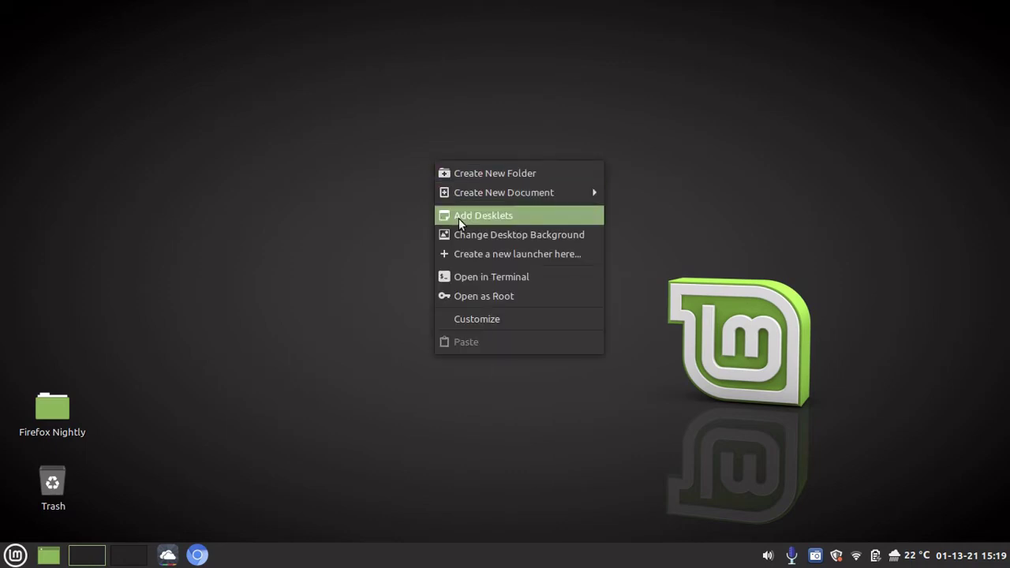
click(487, 216)
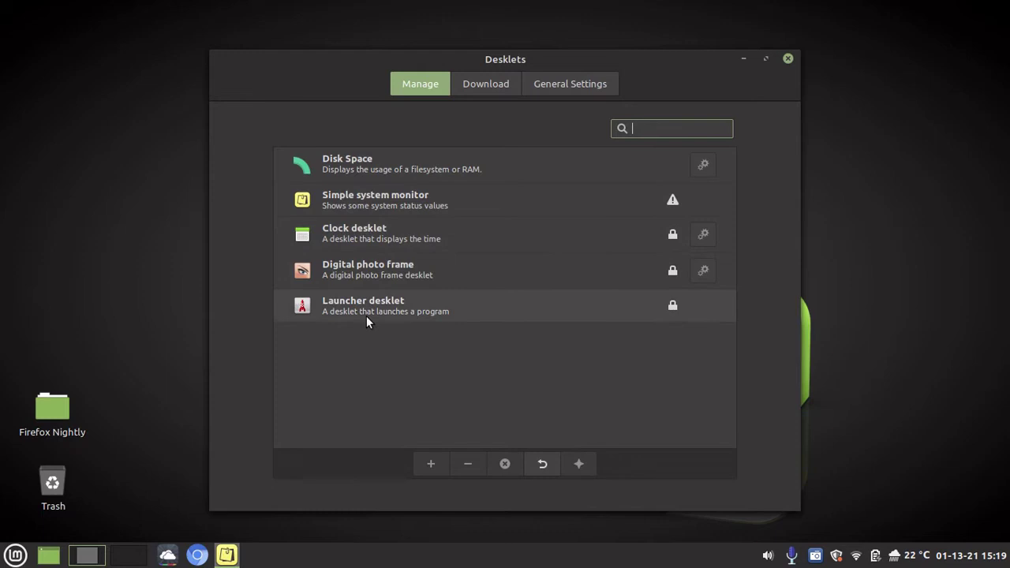
click(488, 85)
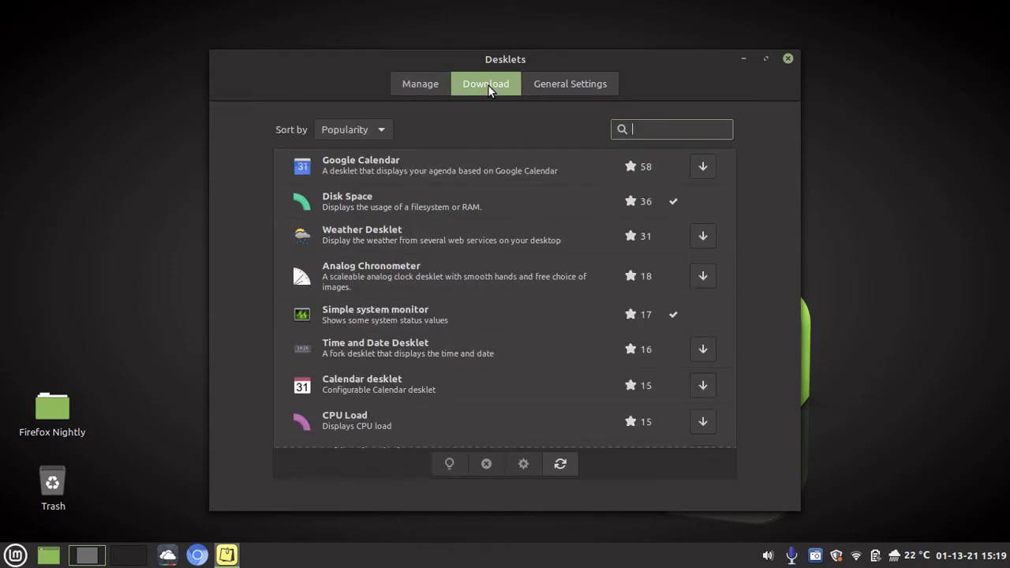
scroll(432, 199, down, 5)
scroll(433, 203, down, 3)
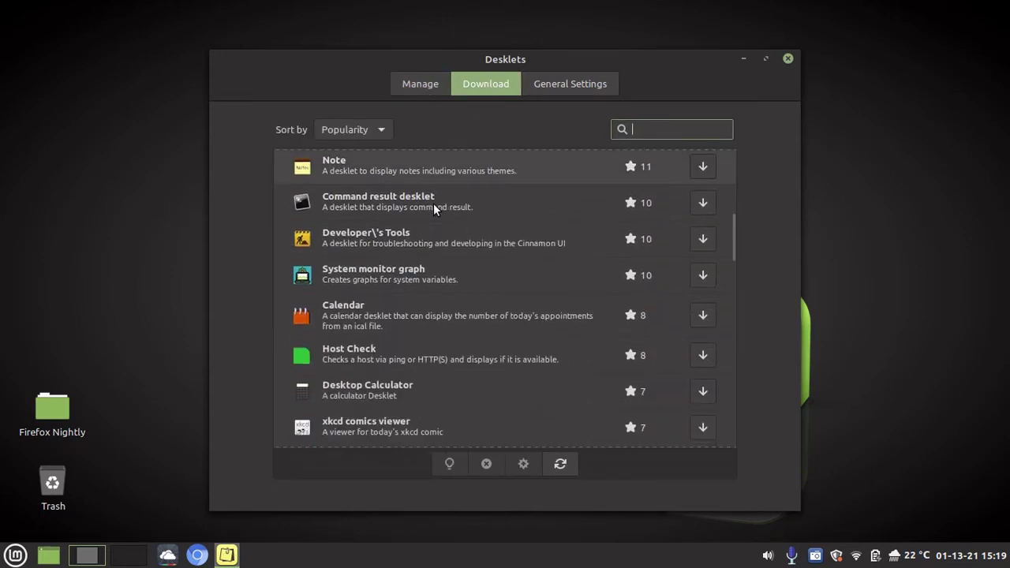
scroll(433, 203, up, 8)
click(412, 82)
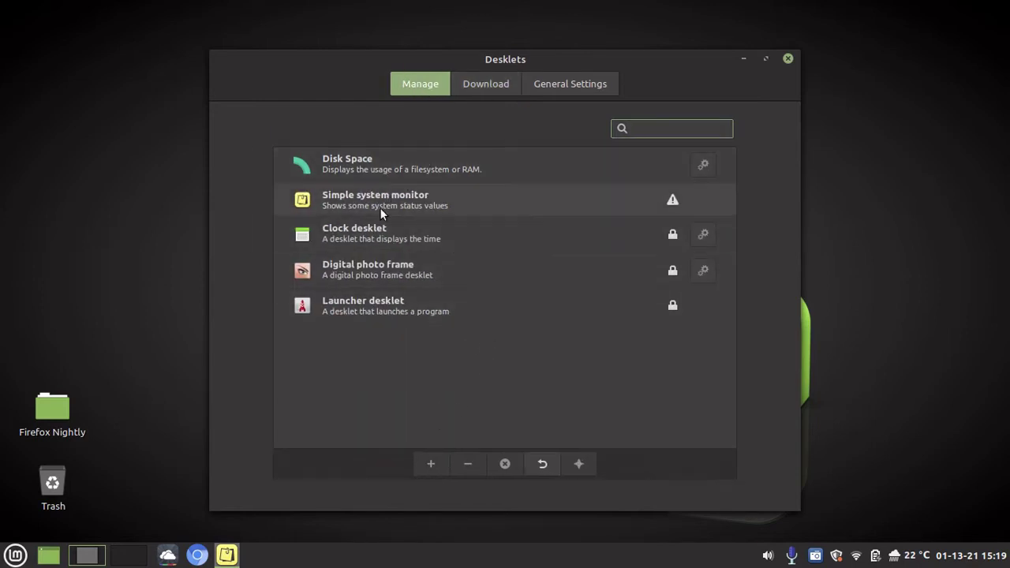
Add the installed Disk Space and Simple system monitor desklets to the desktop
click(372, 162)
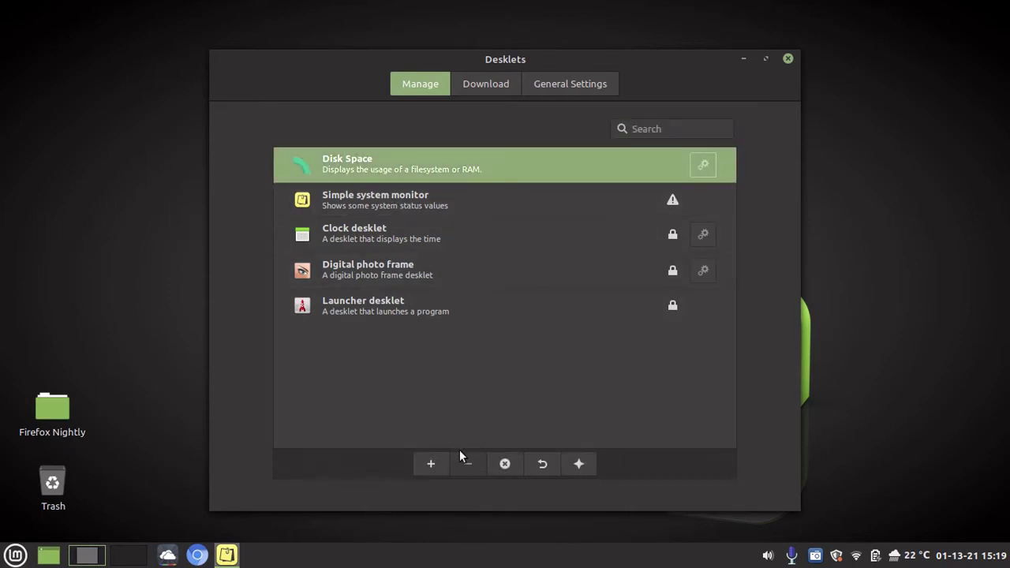
click(433, 464)
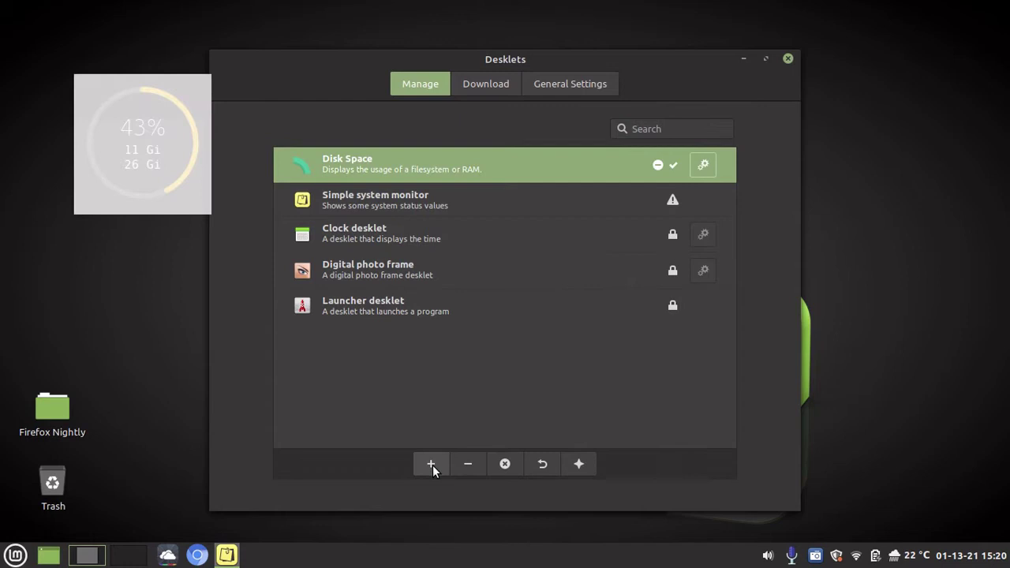
click(397, 200)
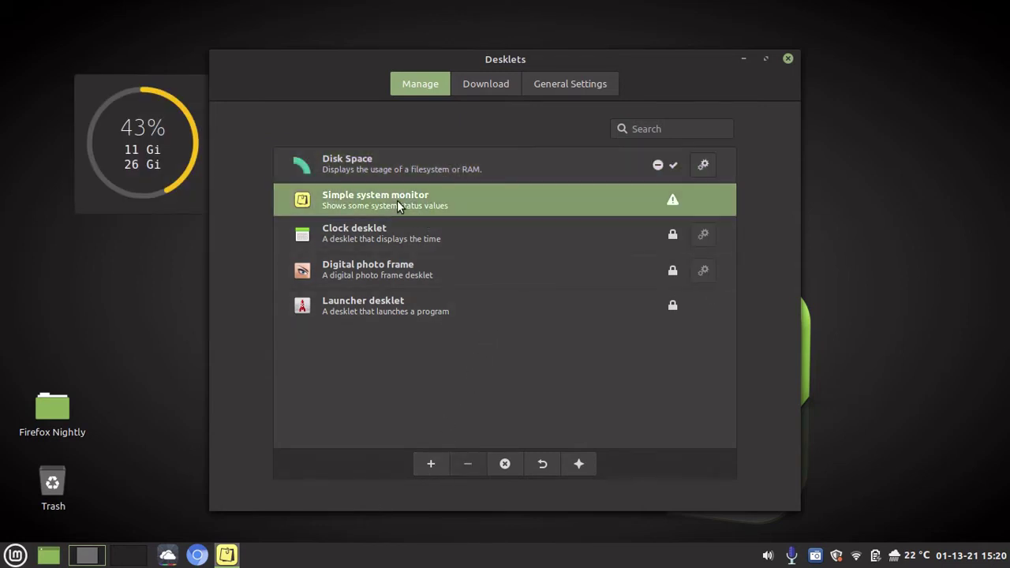
click(433, 464)
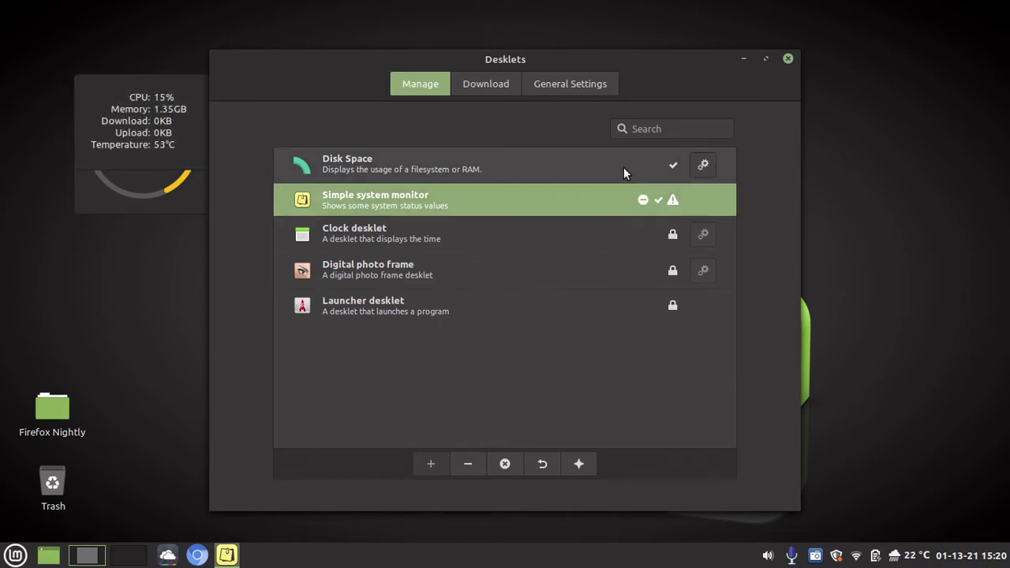
Set the general decoration of desklets to No decoration and close the desklet manager
click(560, 86)
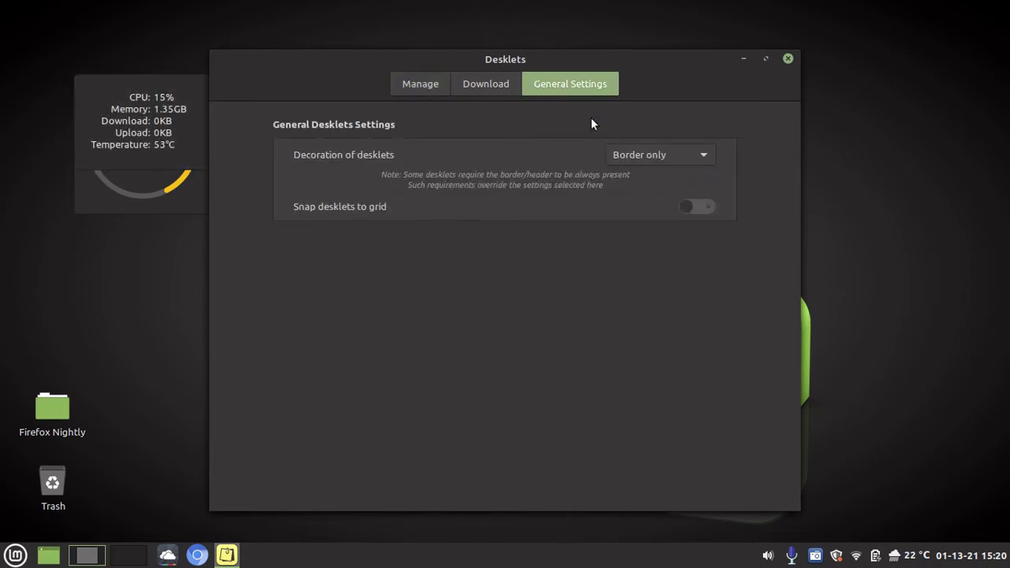
click(621, 155)
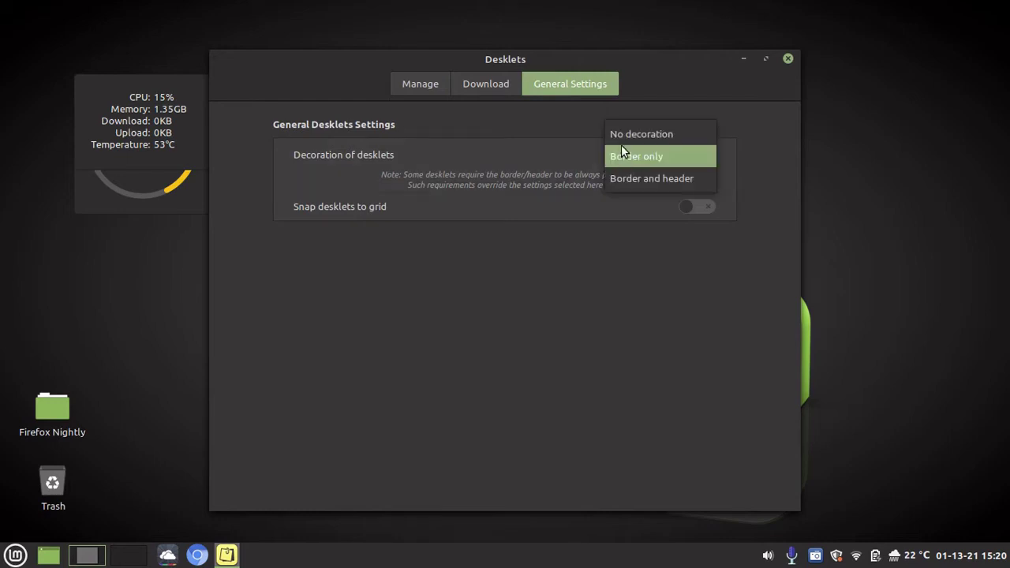
click(621, 136)
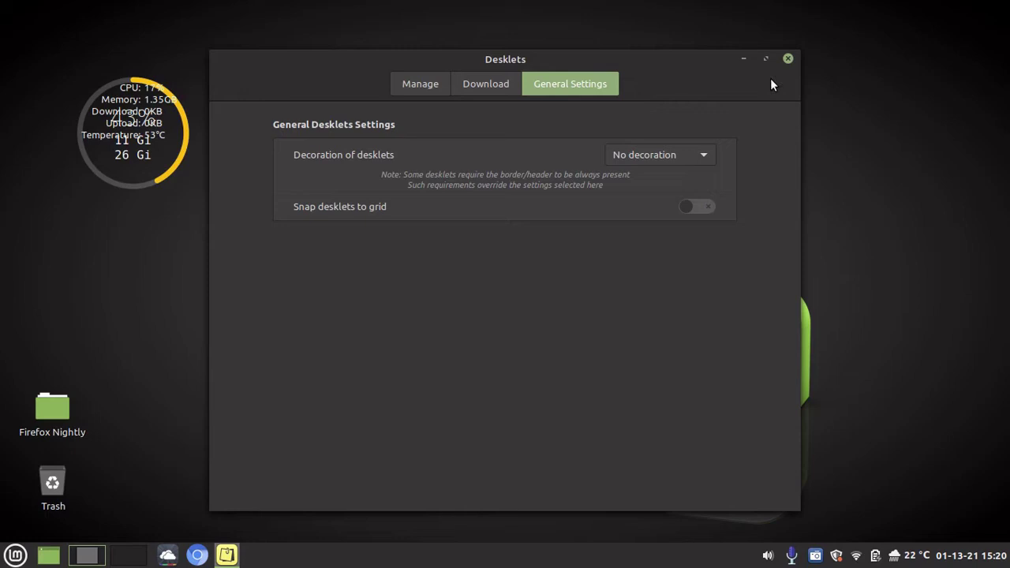
click(788, 60)
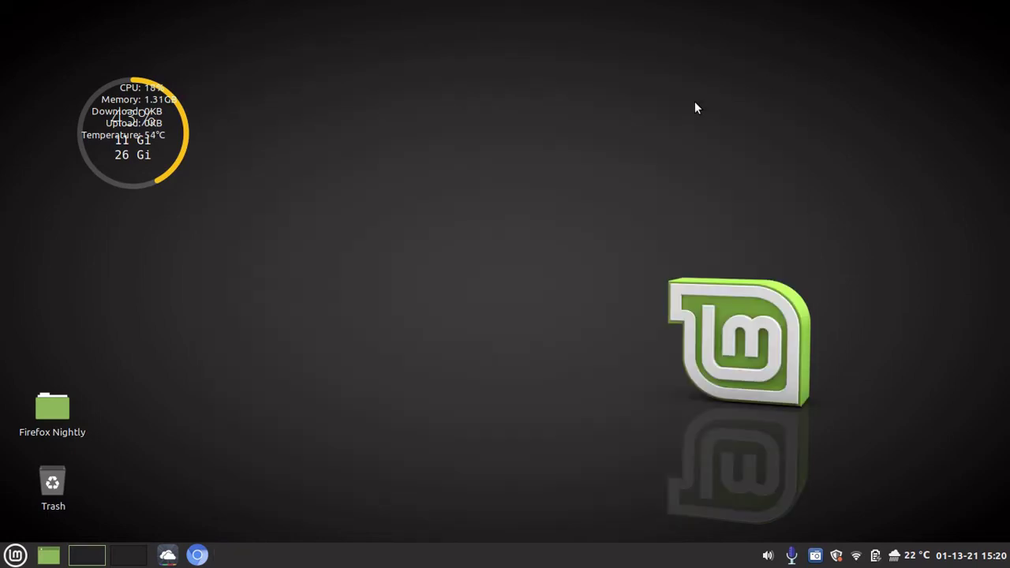
Move the Disk Space desklet to the desktop's upper-right corner and place the system monitor desklet just left of it
drag(145, 181, 934, 110)
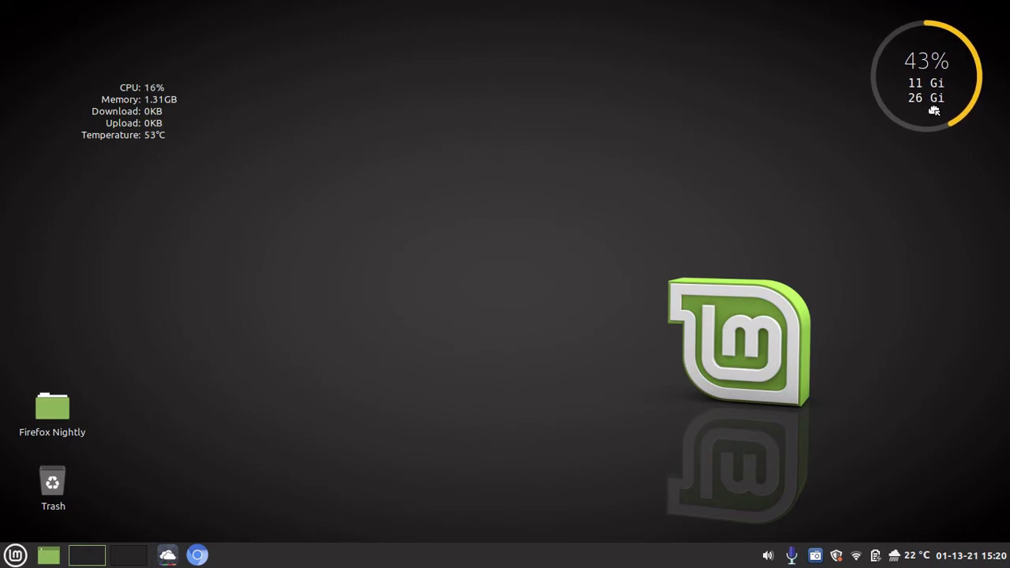
drag(129, 118, 804, 85)
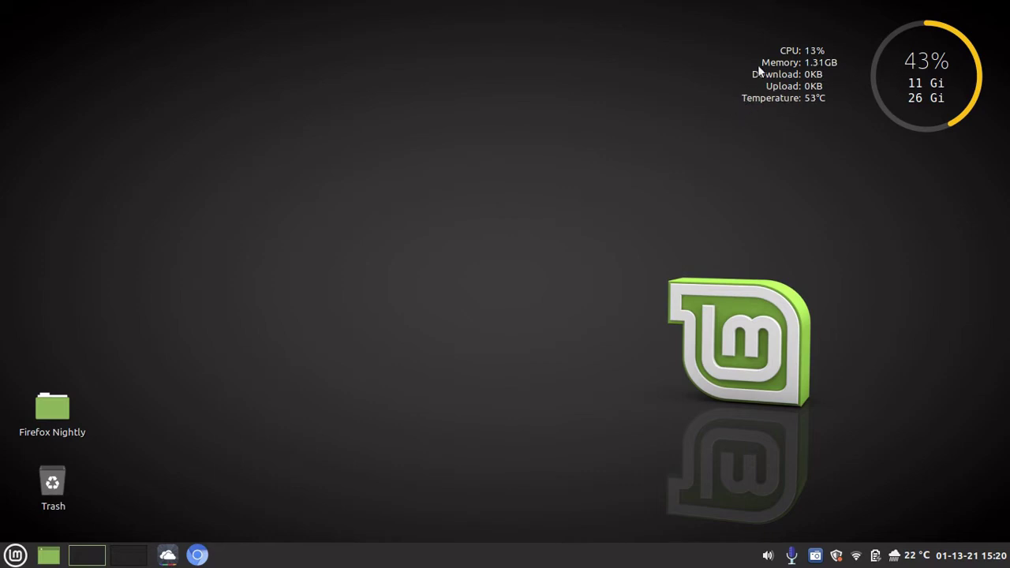
Configure the Disk Space desklet to show Free and total space as text and turn off drawing of free/unused space
right_click(921, 73)
click(811, 58)
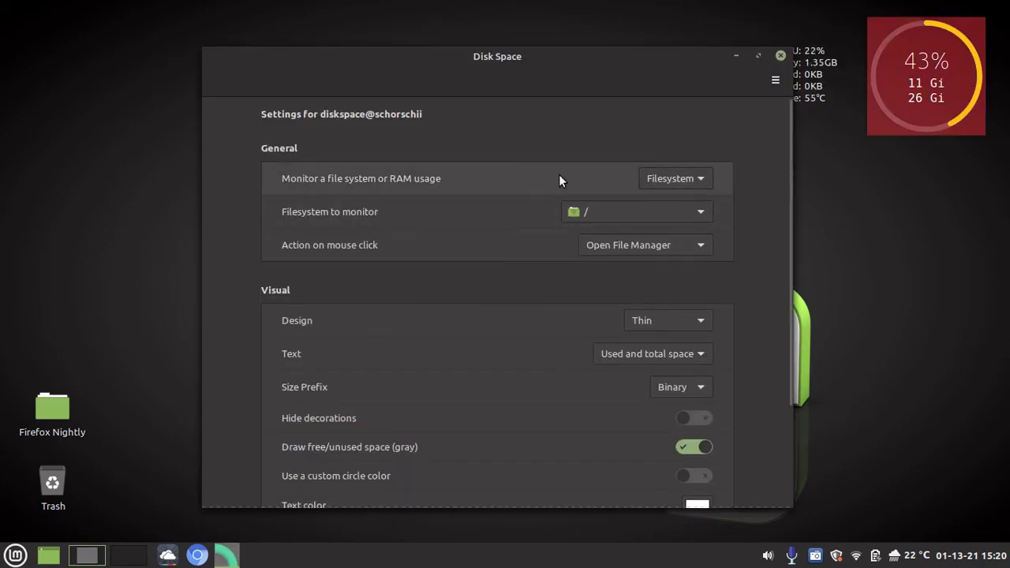
scroll(550, 283, down, 3)
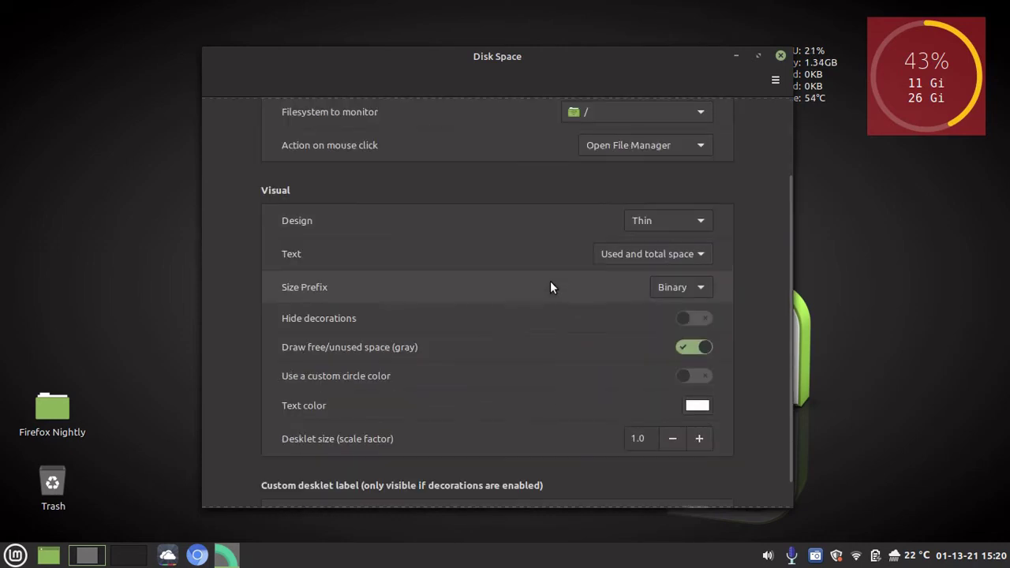
click(626, 253)
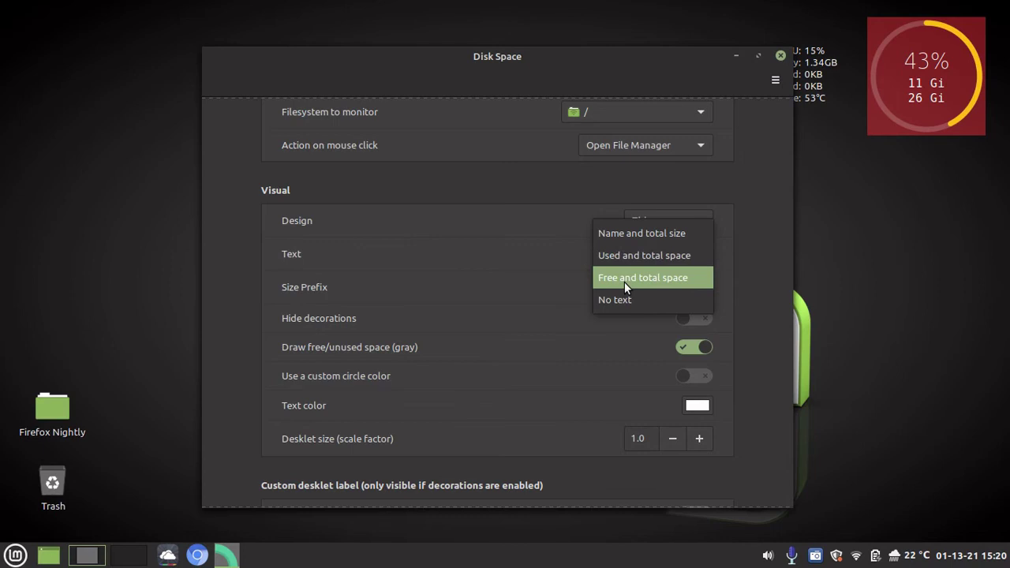
click(624, 282)
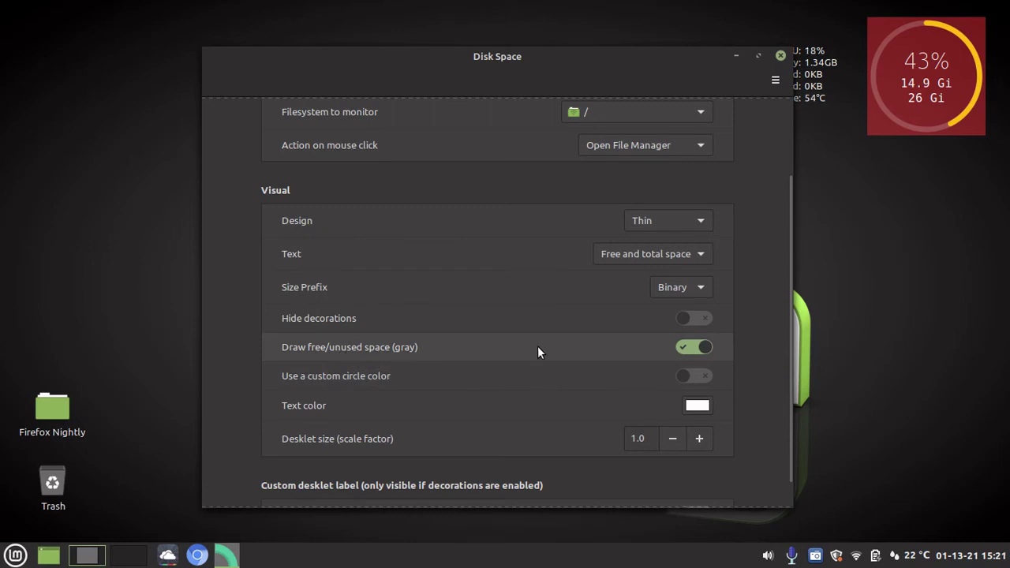
click(681, 347)
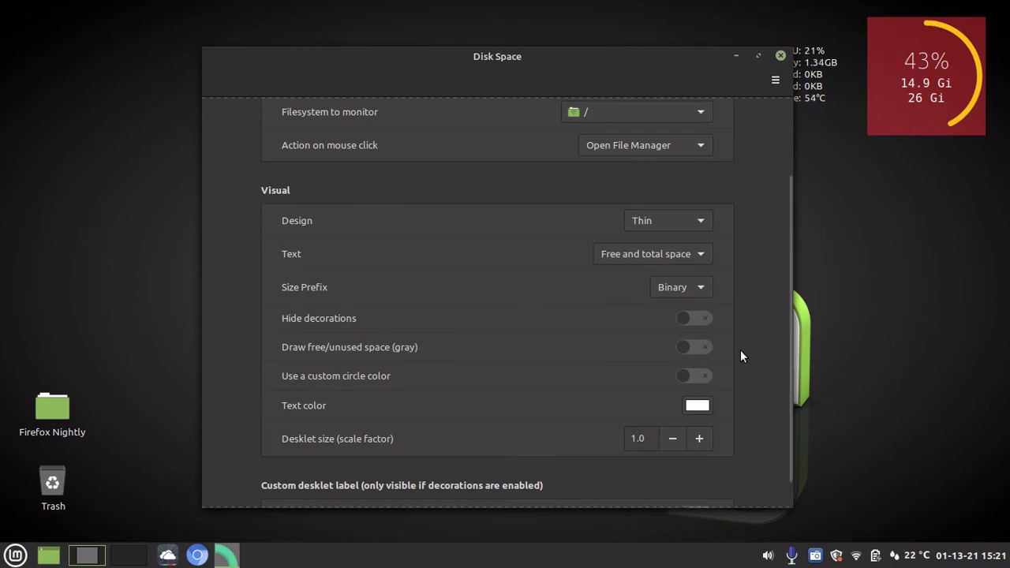
Enable a custom circle color for the Disk Space desklet and set it to the medium bright green swatch
click(706, 379)
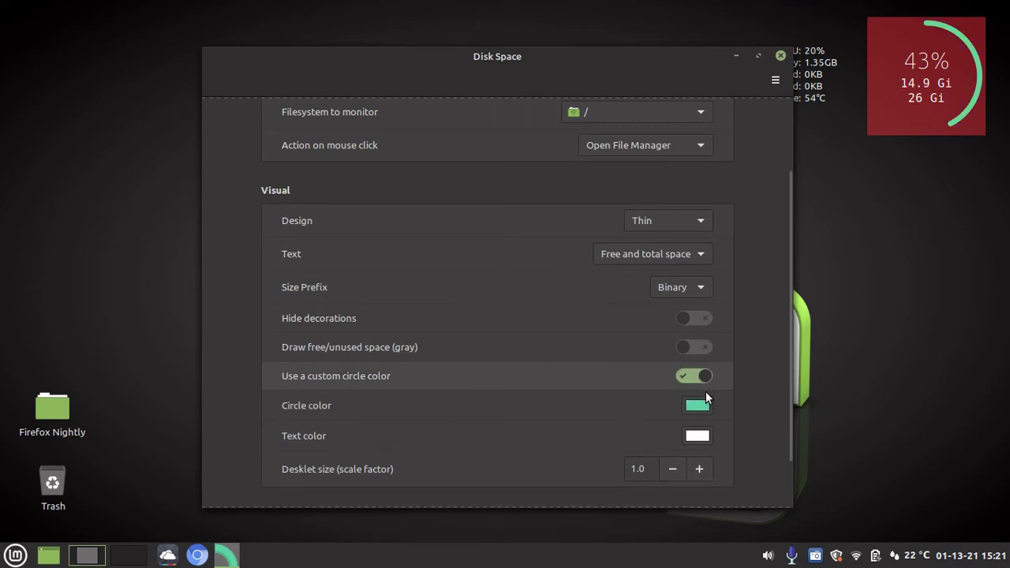
click(698, 406)
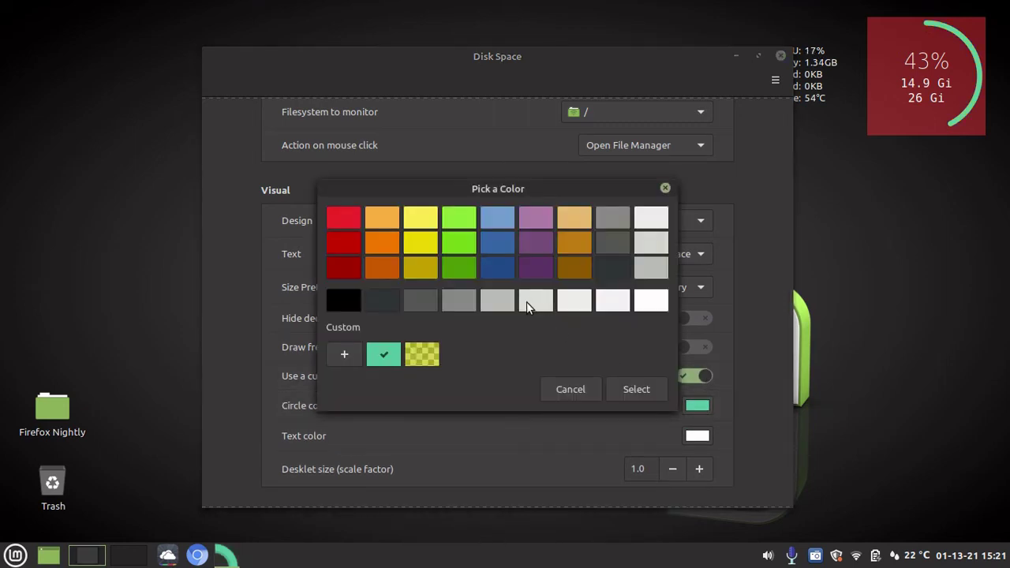
click(459, 242)
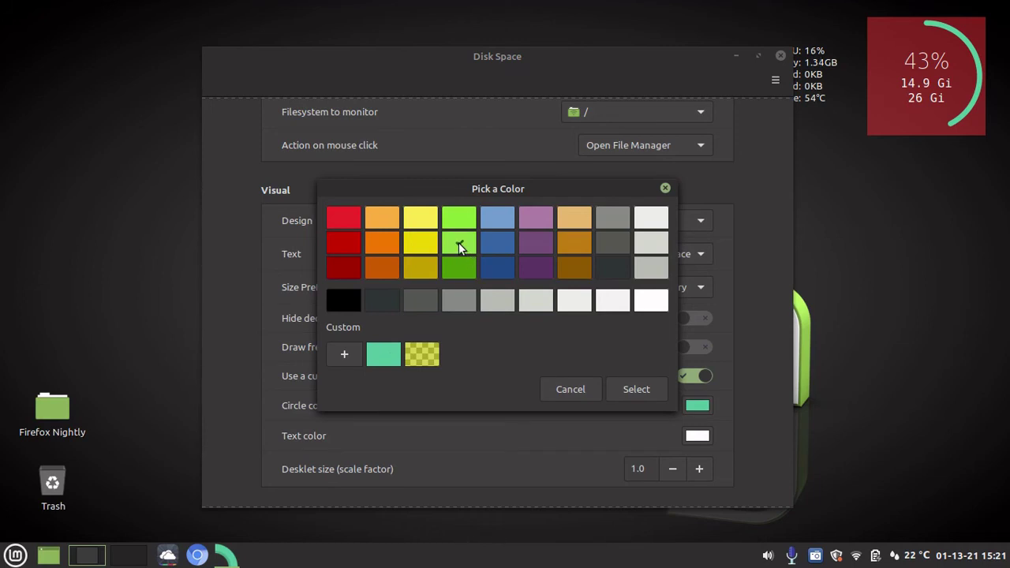
click(630, 390)
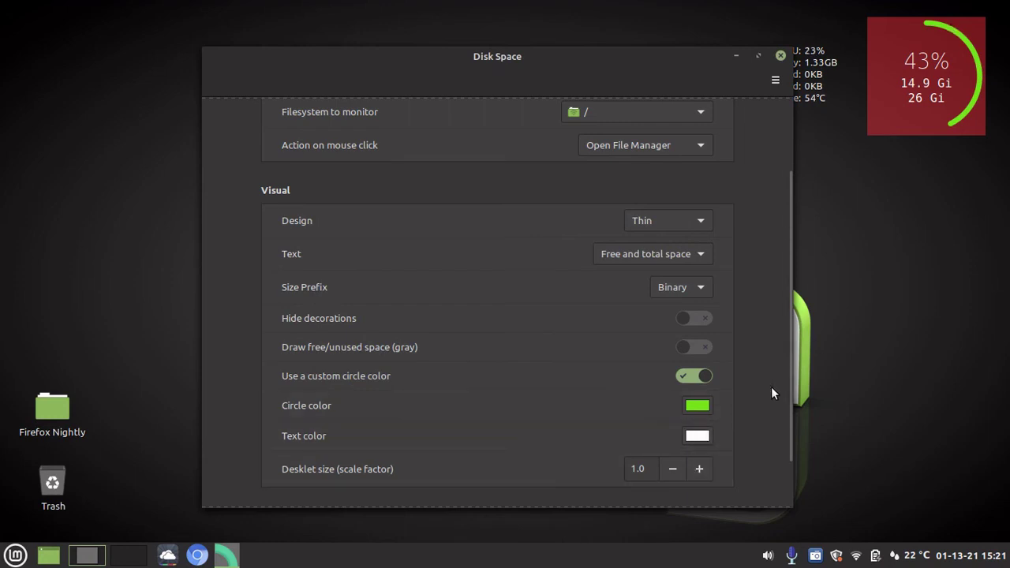
Reduce the Disk Space desklet's scale factor to 0.8 and close its settings
scroll(771, 389, down, 2)
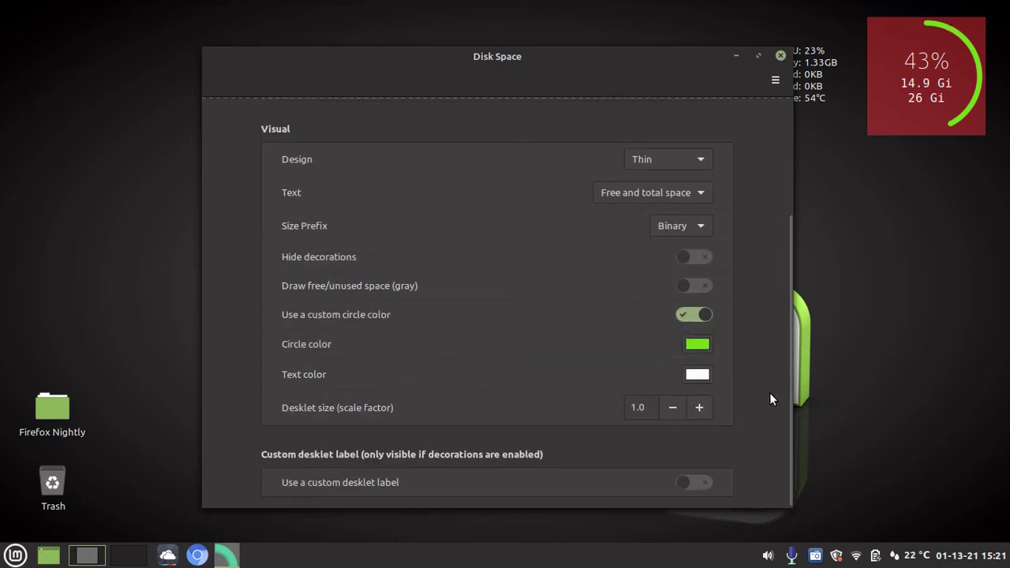
click(673, 408)
click(673, 408)
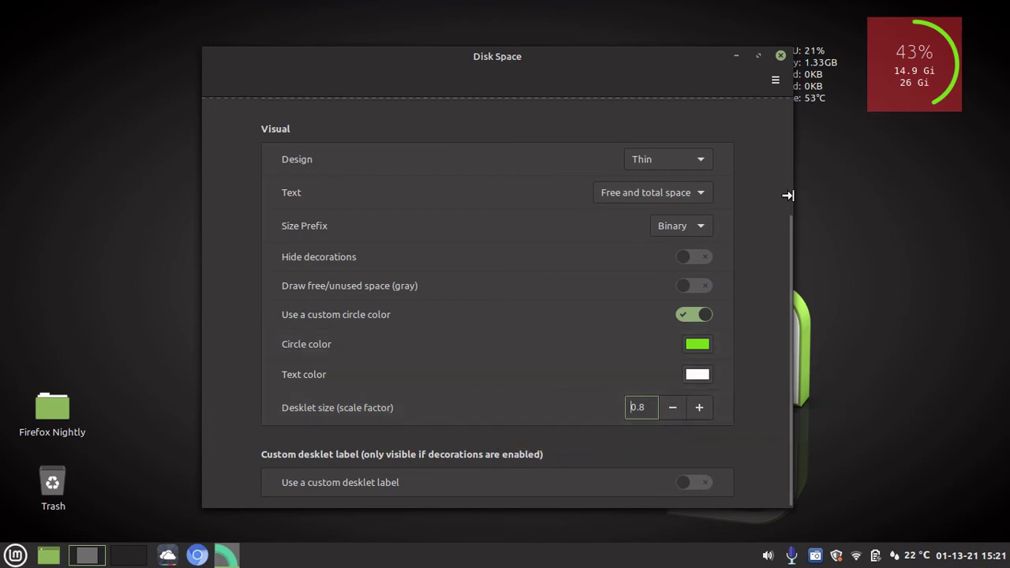
click(781, 55)
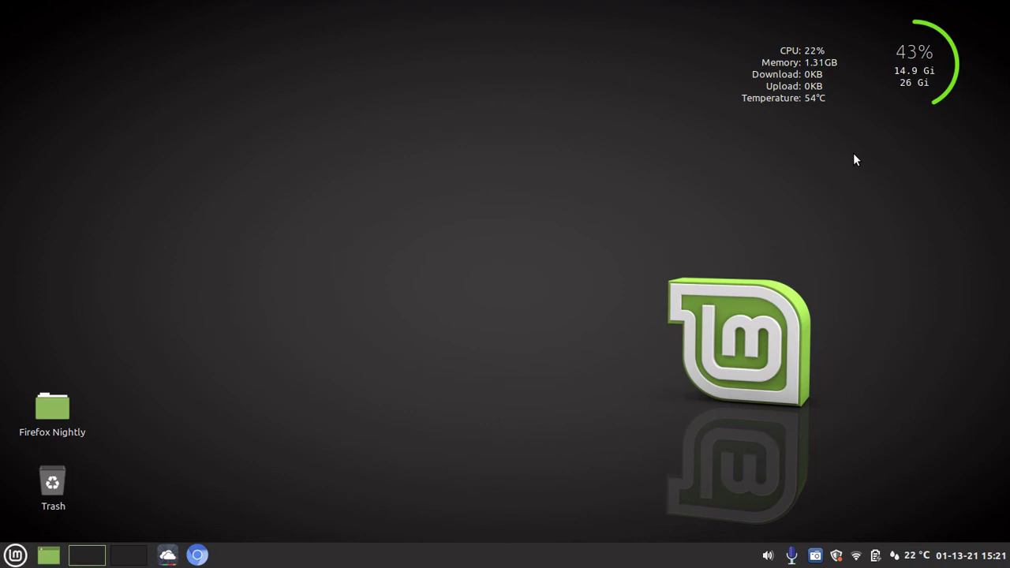
Shift the Disk Space desklet slightly down and nudge the system monitor desklet right so the two sit side by side
drag(913, 60, 919, 79)
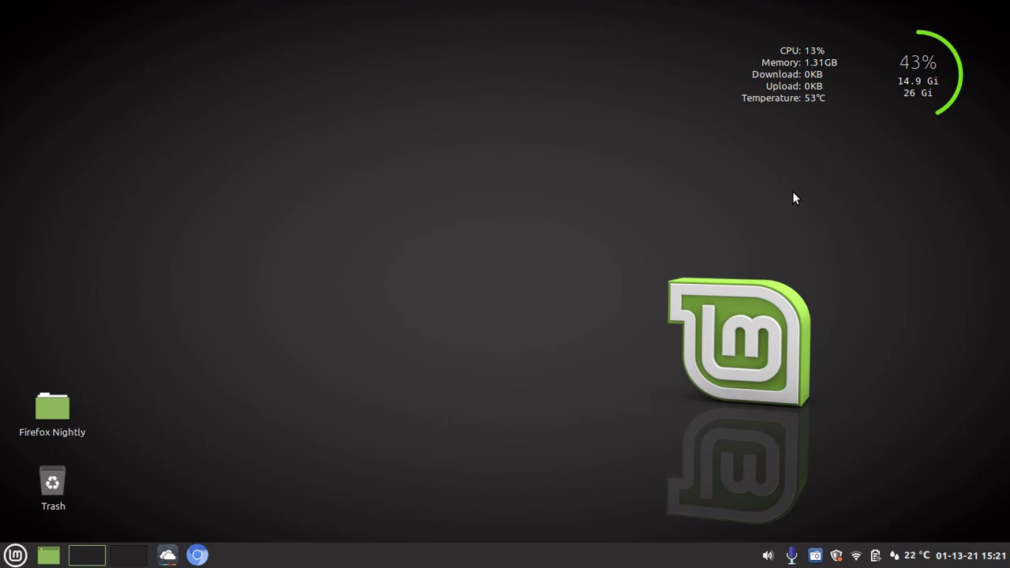
drag(781, 78, 799, 78)
right_click(798, 78)
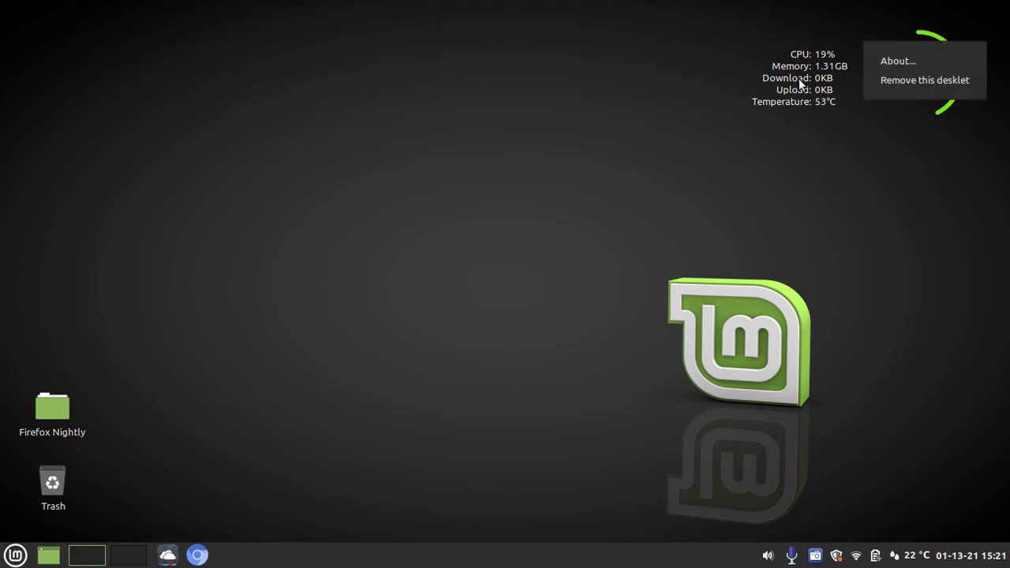
click(688, 191)
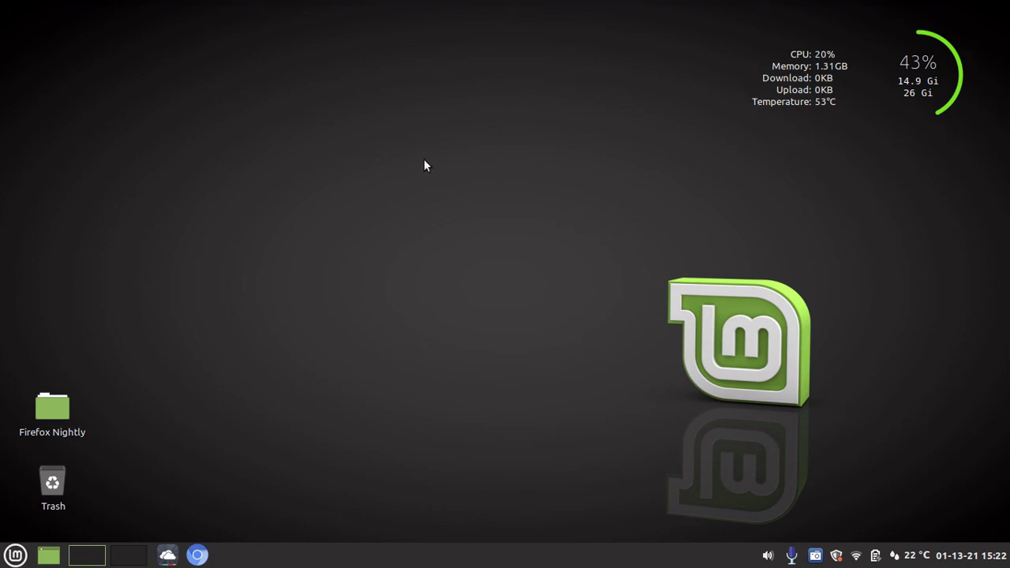
Reopen the desklet manager to examine the Disk Space entry among the installed desklets, and close the manager
right_click(443, 137)
click(477, 190)
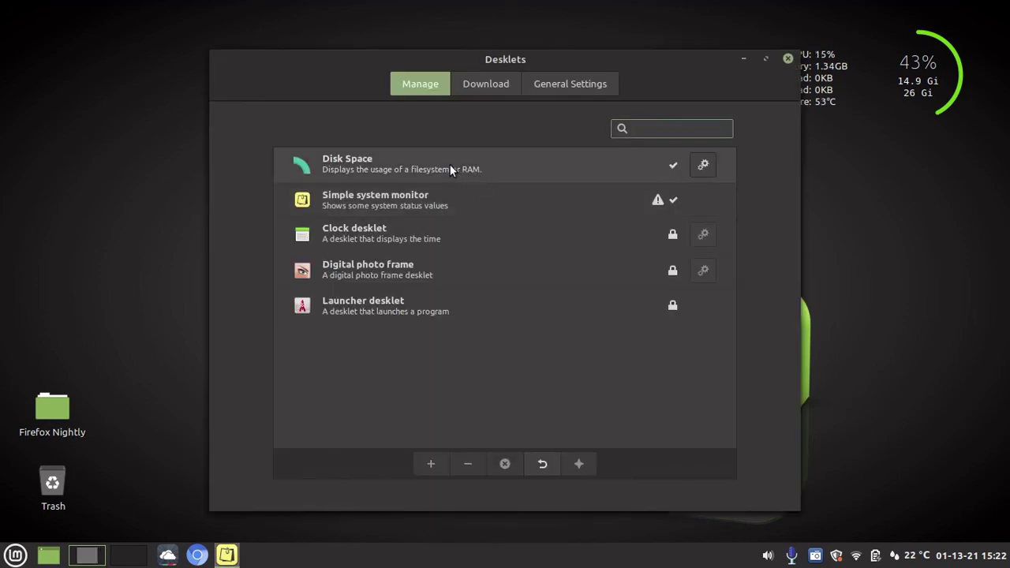
click(419, 165)
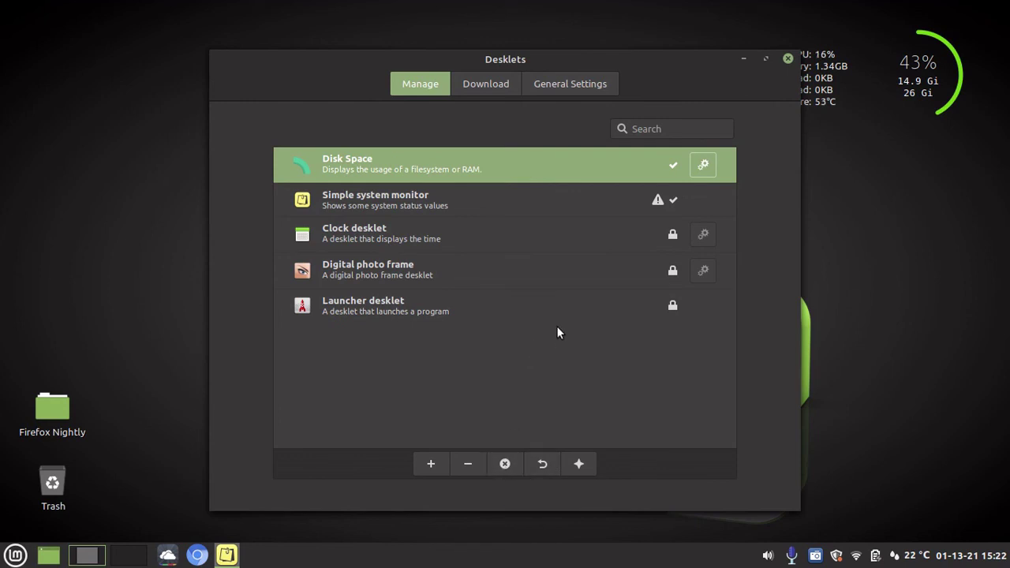
click(789, 58)
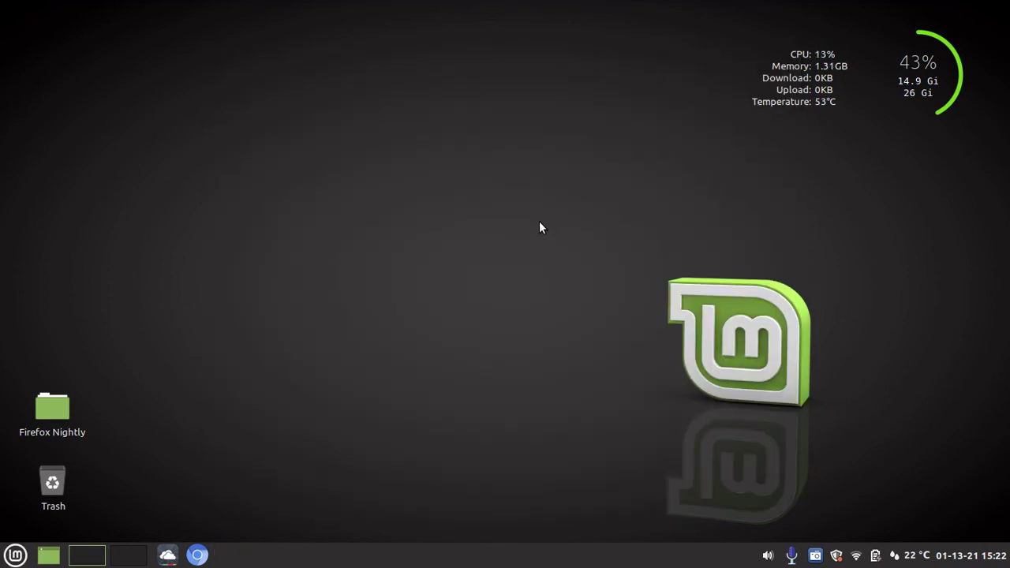